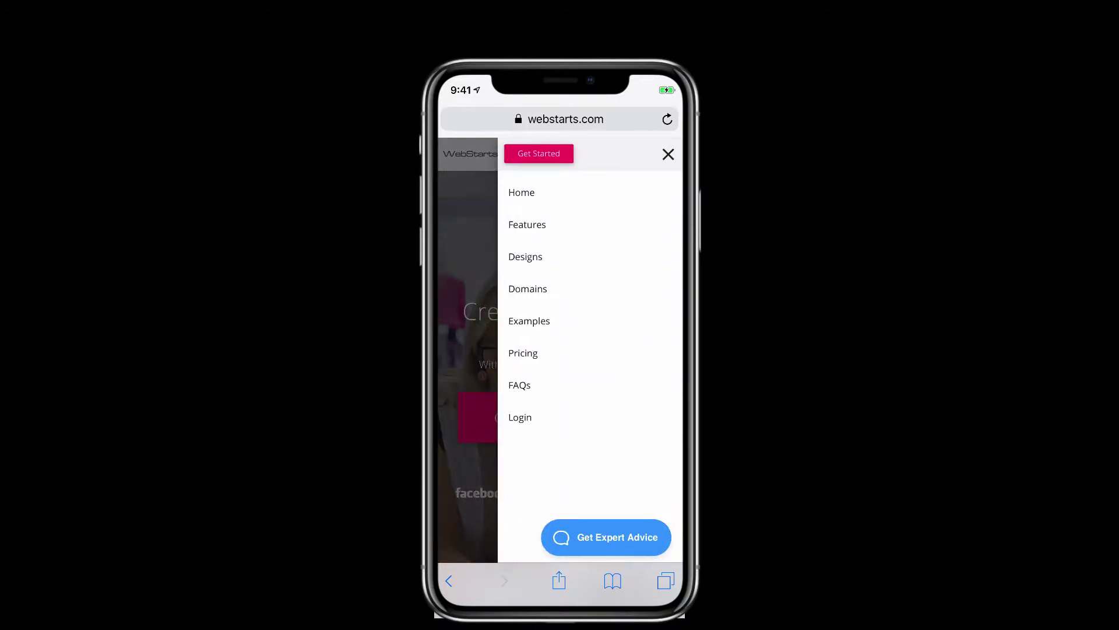
Log in to WebStarts with the autofilled account email and password.
left_click(519, 418)
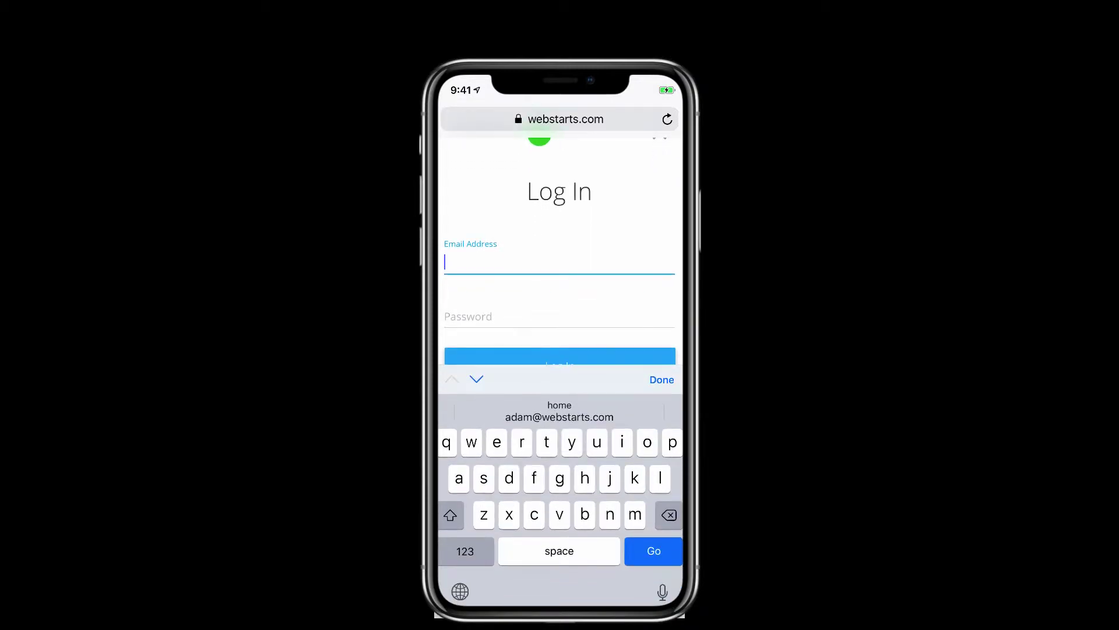
left_click(559, 411)
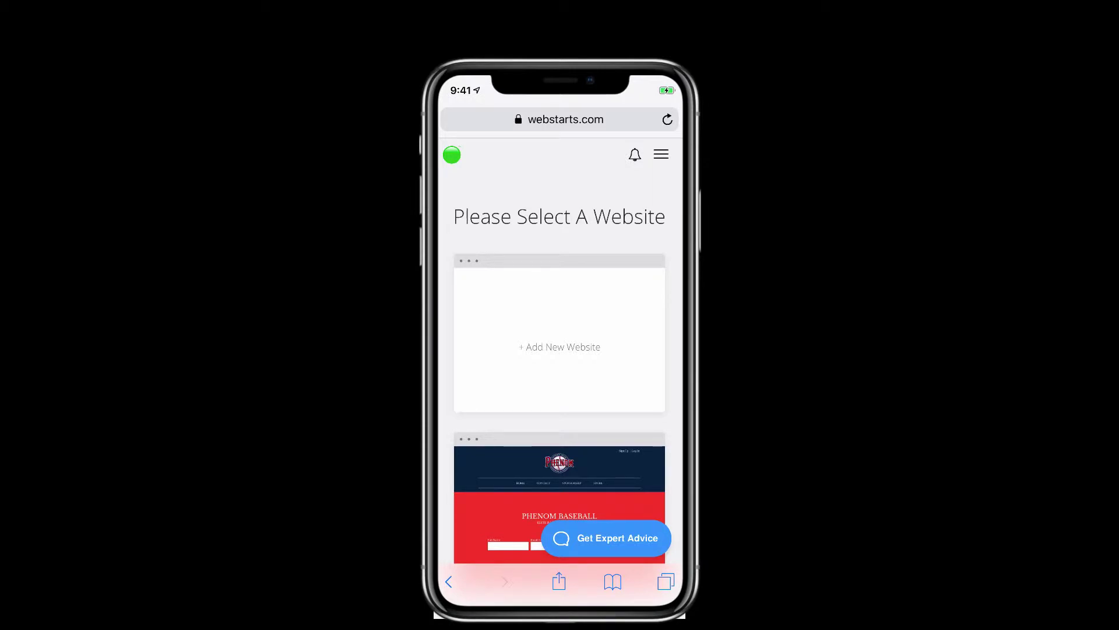
scroll(560, 350, "down", 1)
scroll(559, 349, "down", 3)
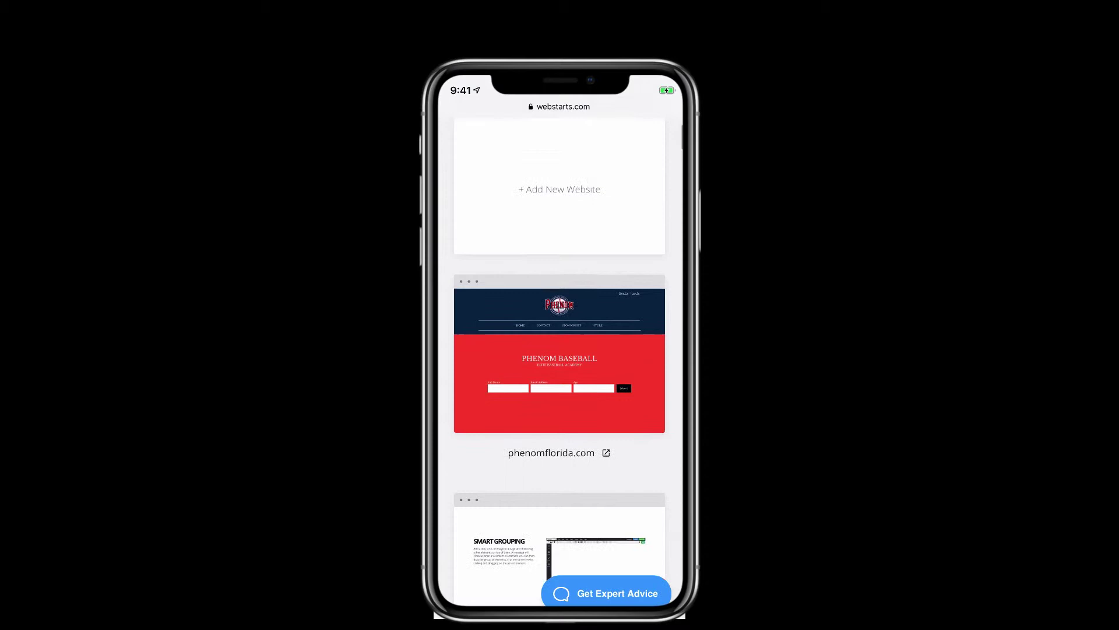
scroll(560, 350, "down", 3)
scroll(560, 350, "down", 3)
scroll(560, 351, "down", 3)
scroll(560, 350, "down", 3)
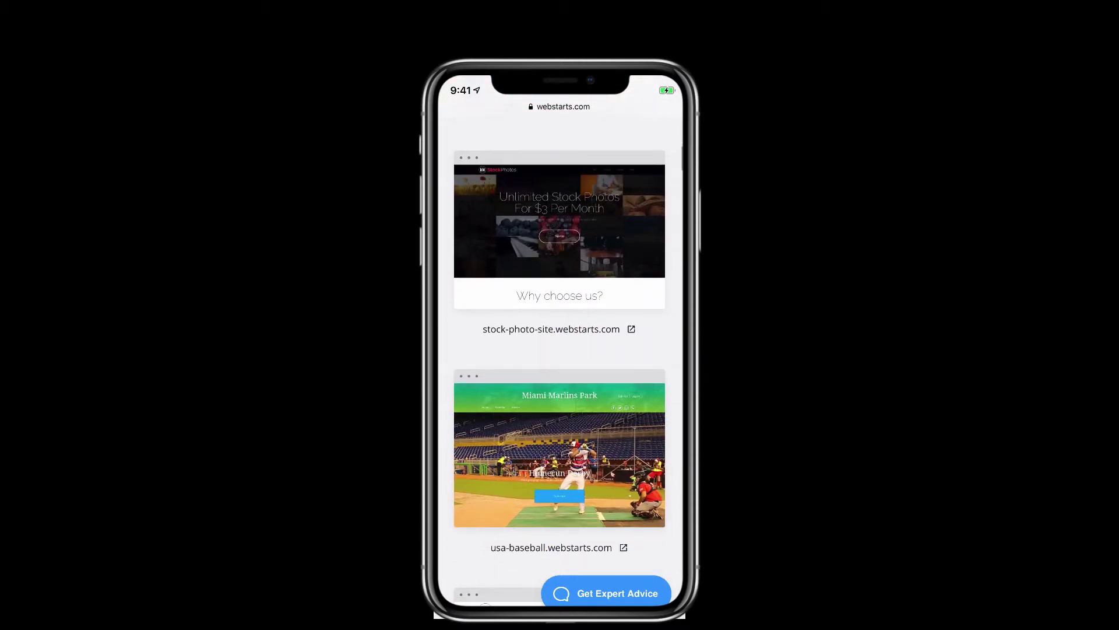
scroll(559, 350, "down", 3)
scroll(559, 350, "down", 3)
scroll(560, 350, "down", 3)
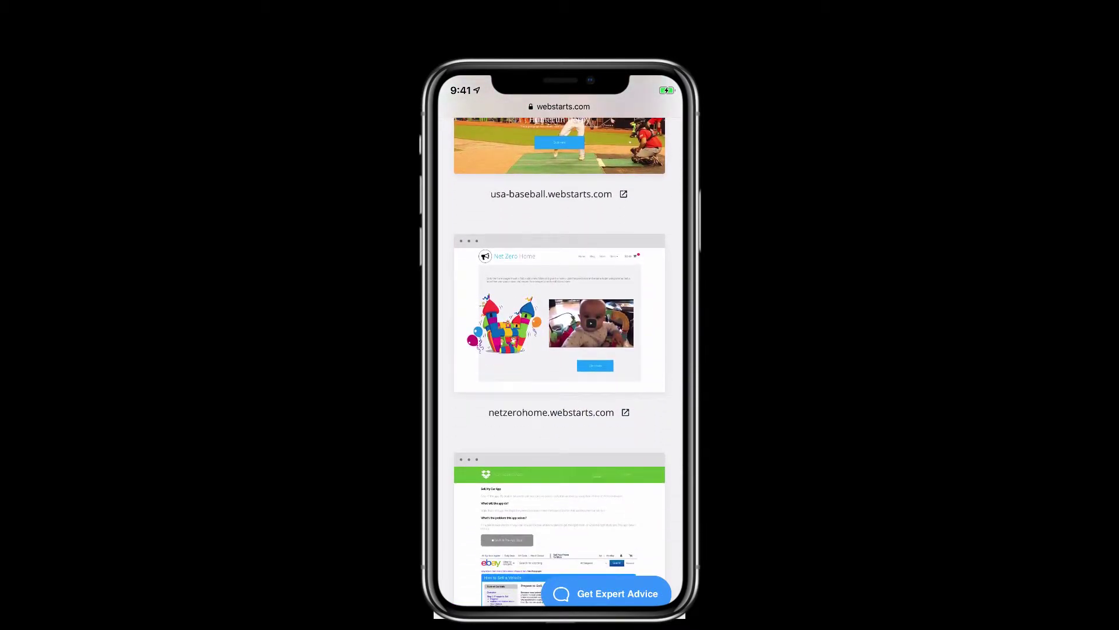
scroll(560, 350, "down", 2)
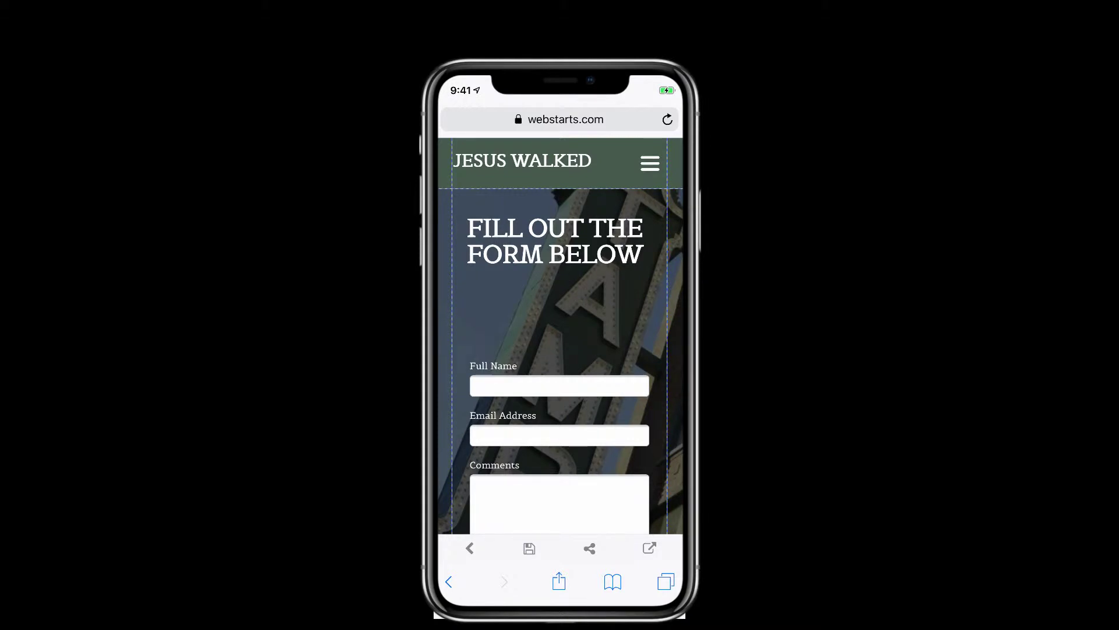
Delete 'BELOW' from the 'FILL OUT THE FORM BELOW' heading and finish the text edit.
left_click(555, 240)
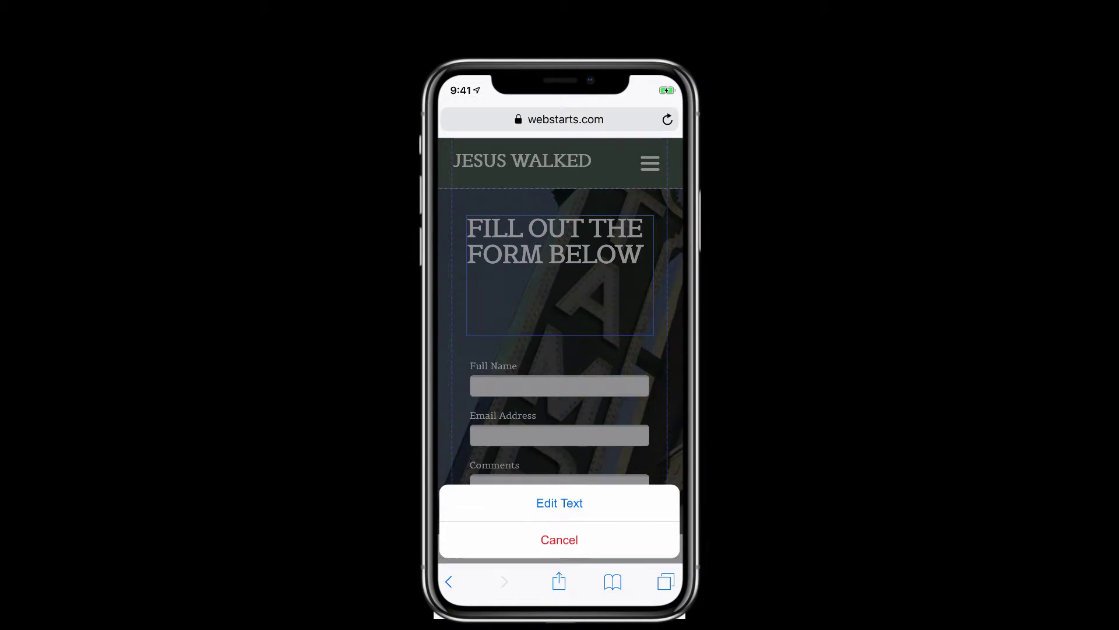
left_click(559, 503)
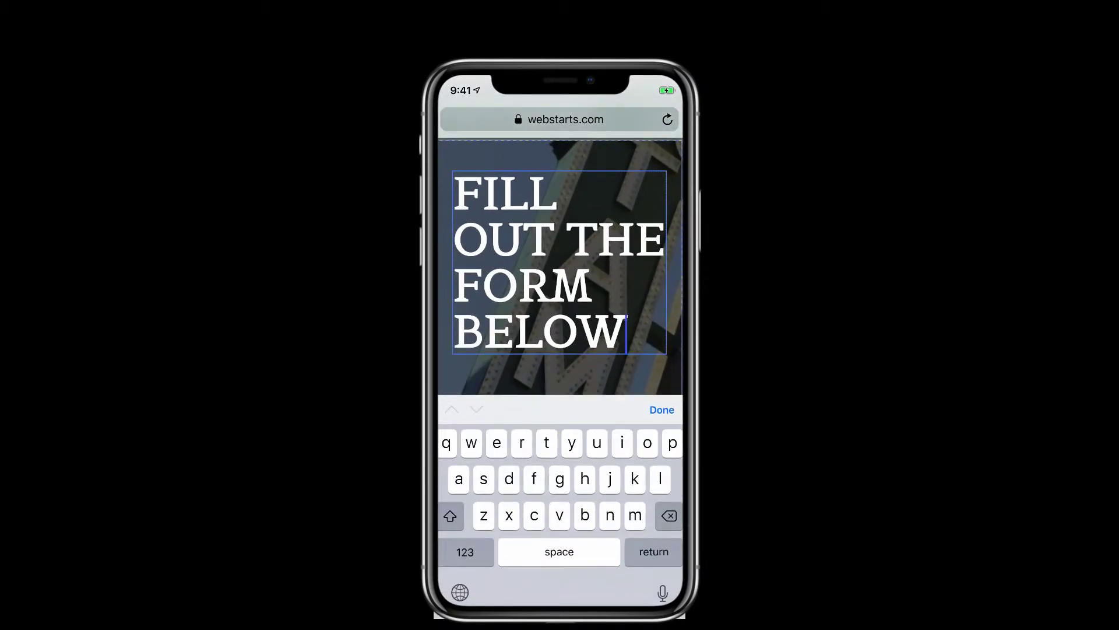
key("BackSpace")
key("BackSpace")
key("BackSpace")
key("BackSpace")
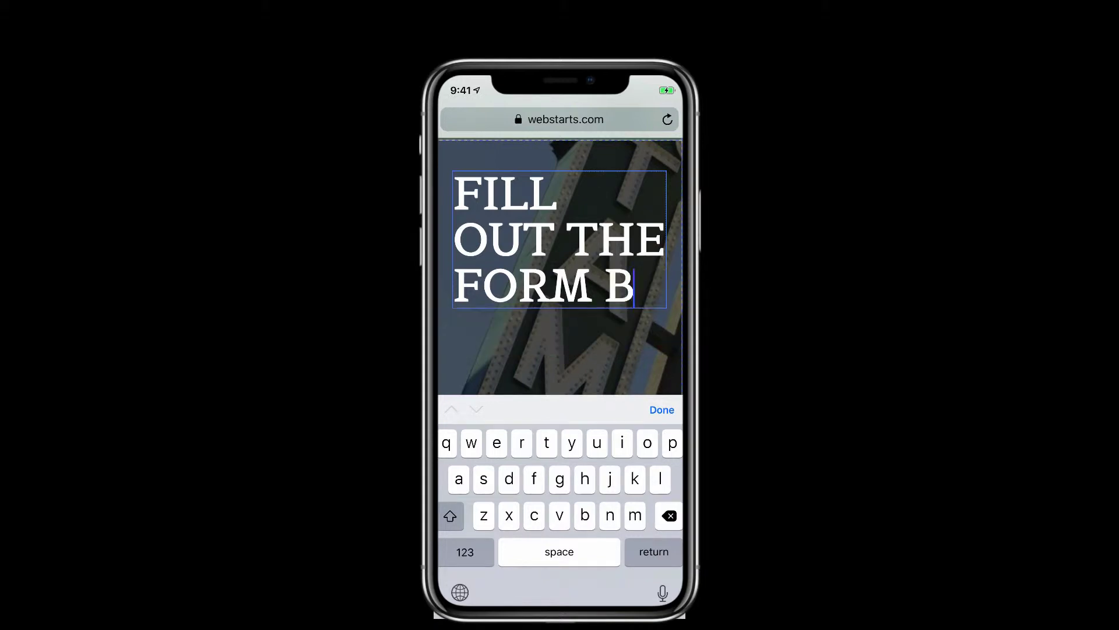
key("BackSpace")
key("BackSpace")
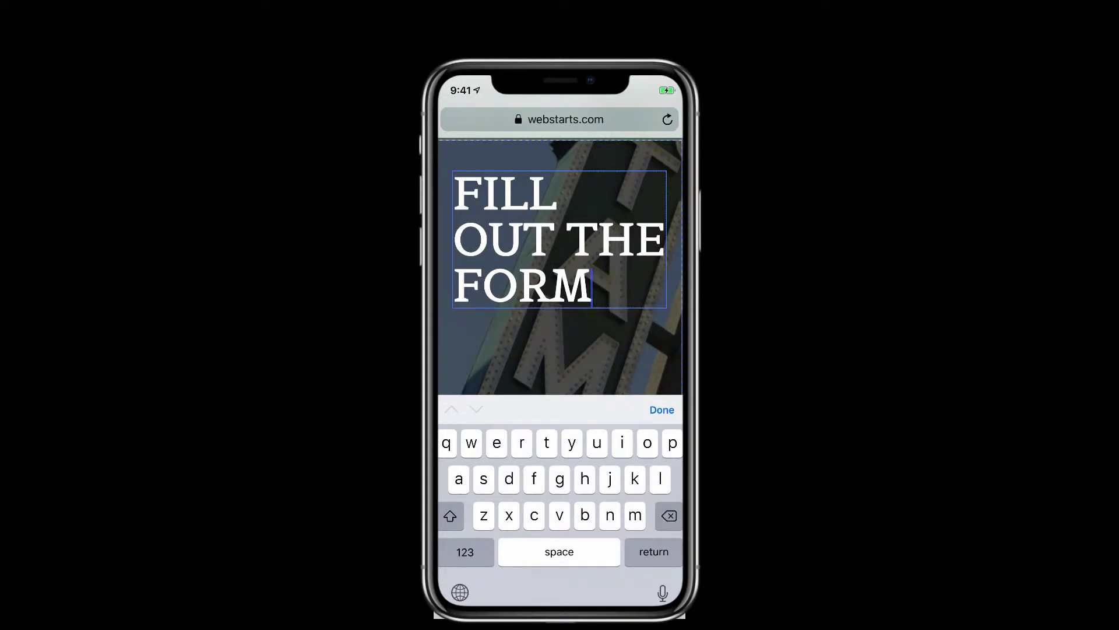
left_click(662, 409)
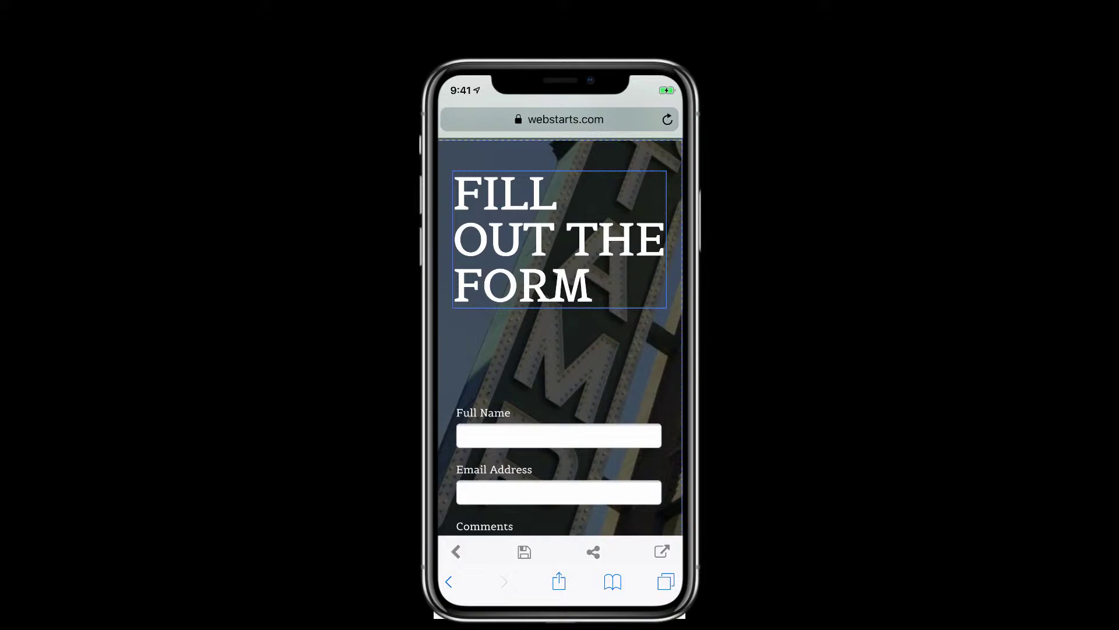
scroll(560, 319, "down", 3)
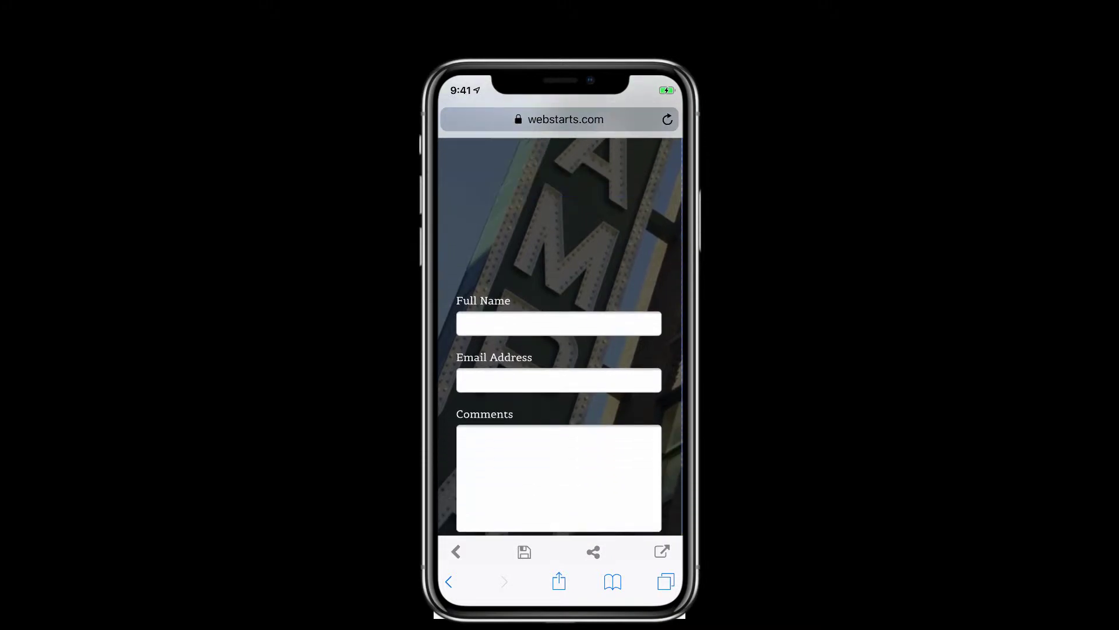
Confirm the email address in the contact form's recipient settings.
left_click(559, 350)
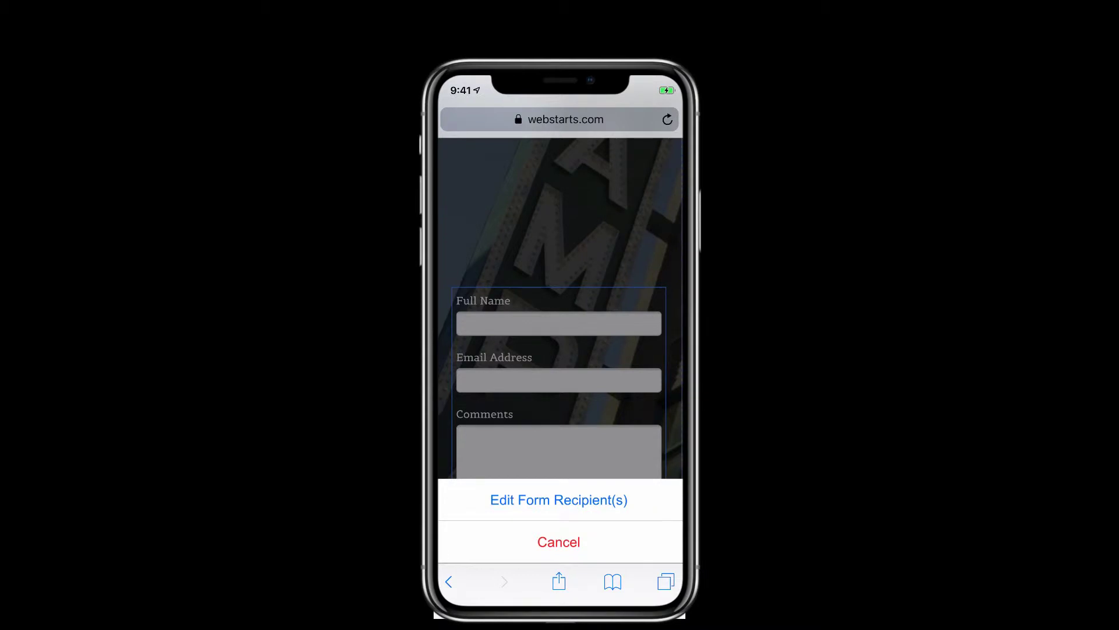
left_click(559, 499)
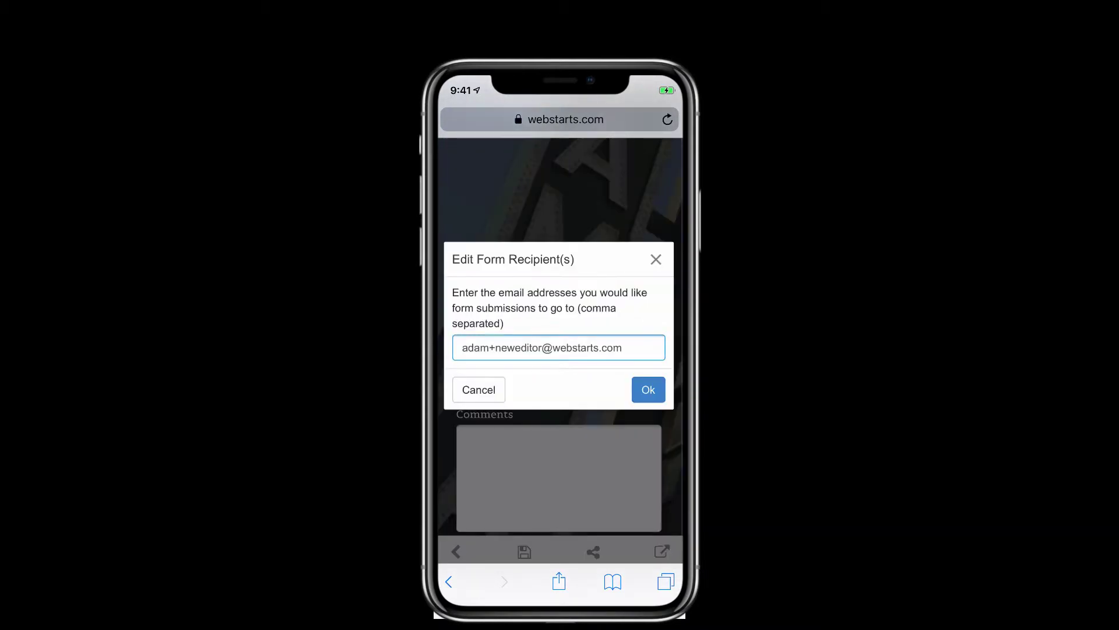
left_click(648, 389)
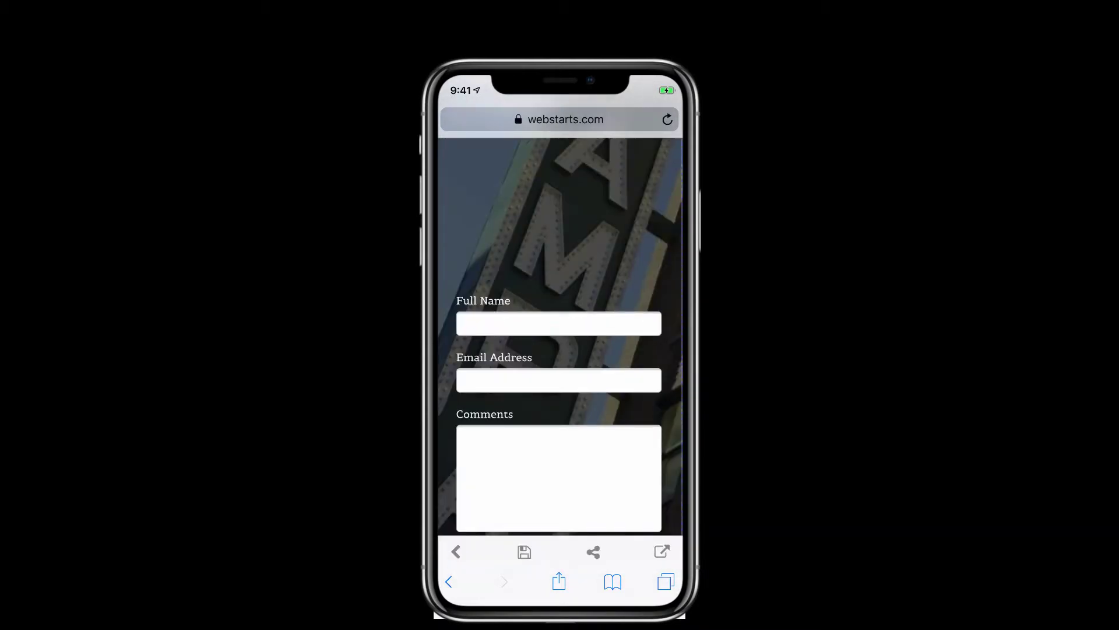
scroll(560, 337, "down", 3)
scroll(560, 337, "down", 3)
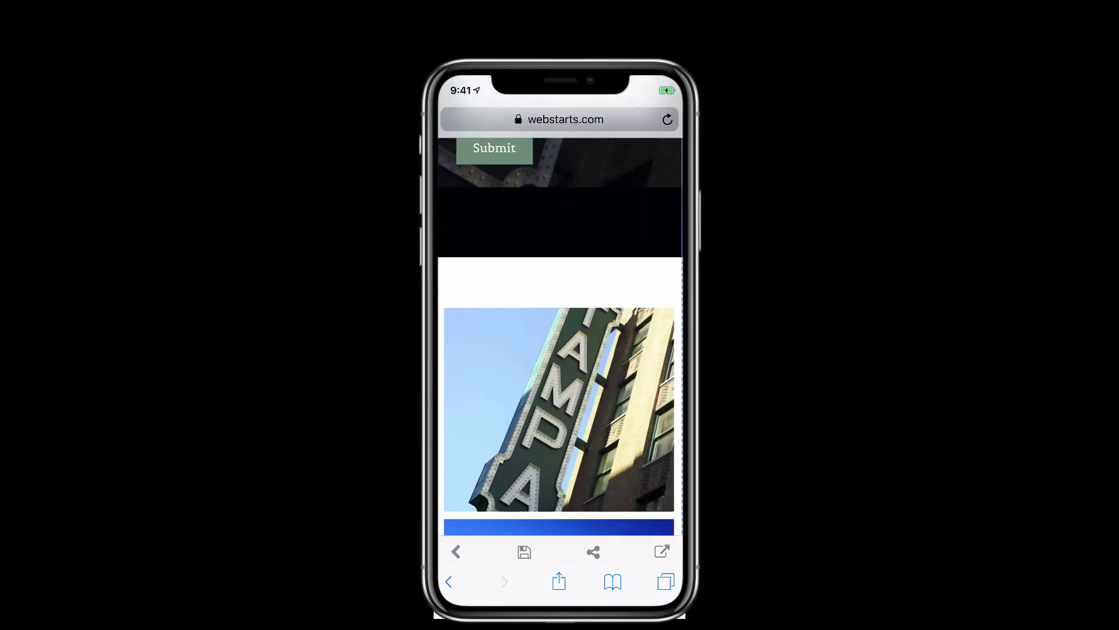
scroll(560, 336, "down", 3)
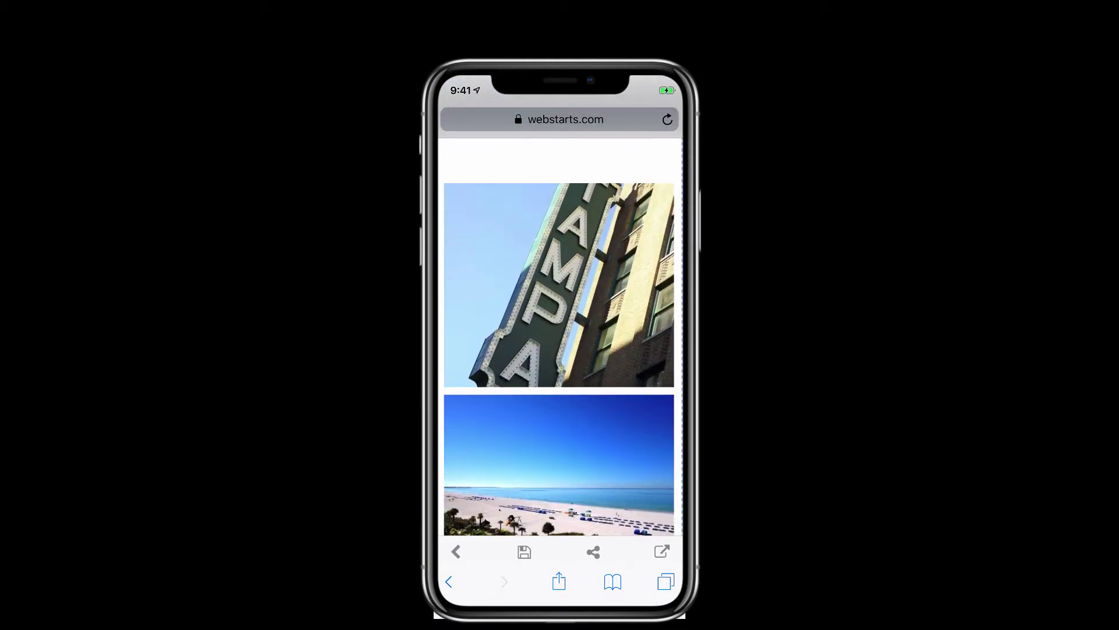
Insert the forest path photo from the file library in place of the Tampa sign image.
left_click(559, 284)
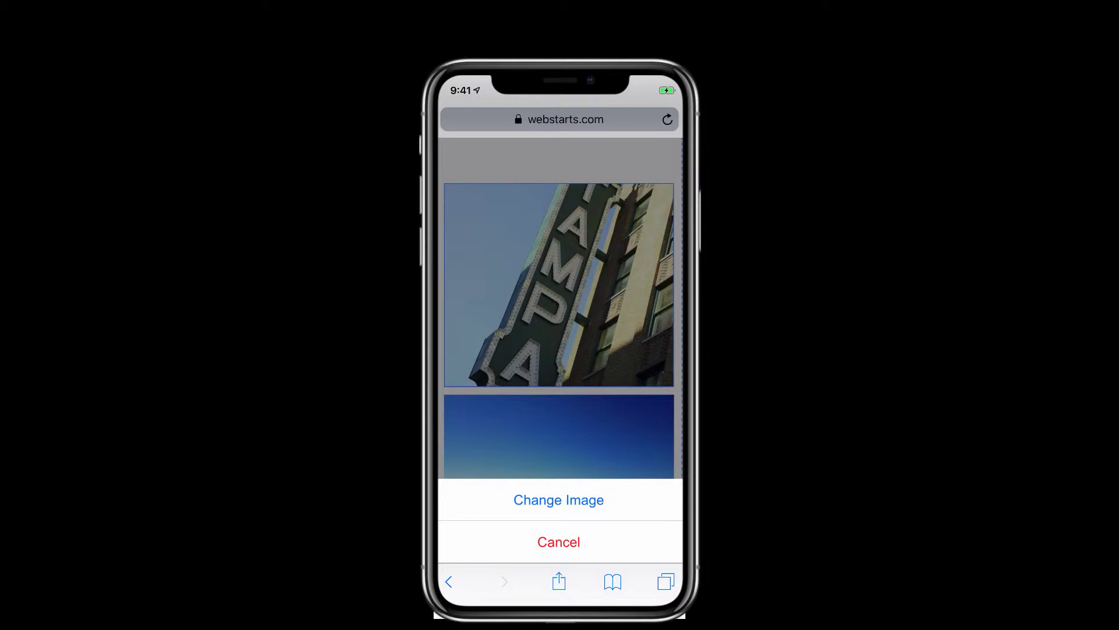
left_click(559, 499)
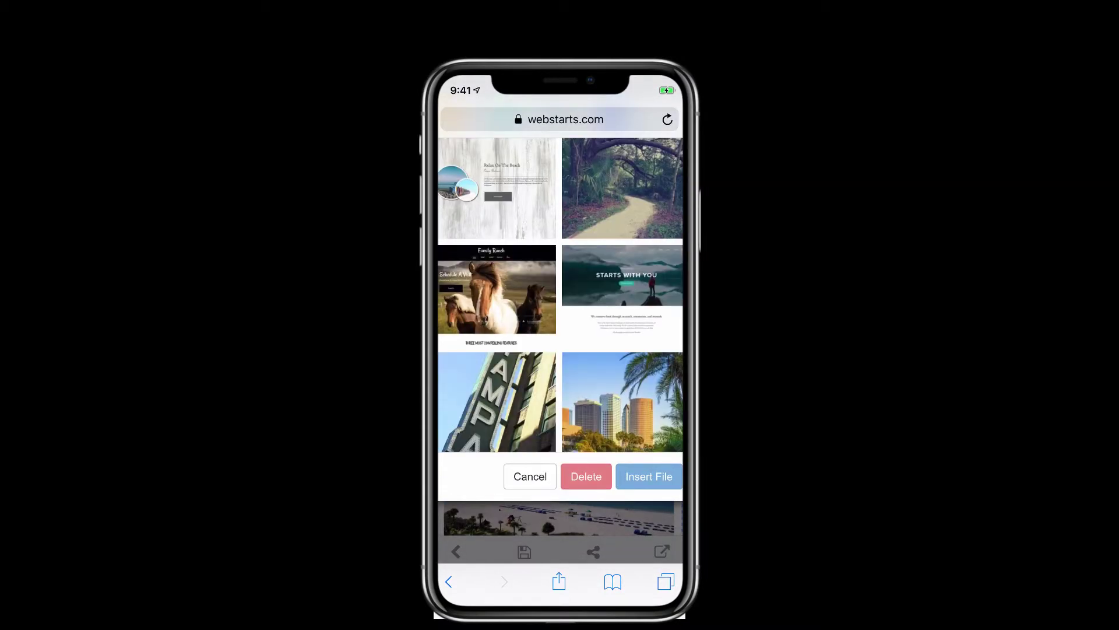
left_click(621, 188)
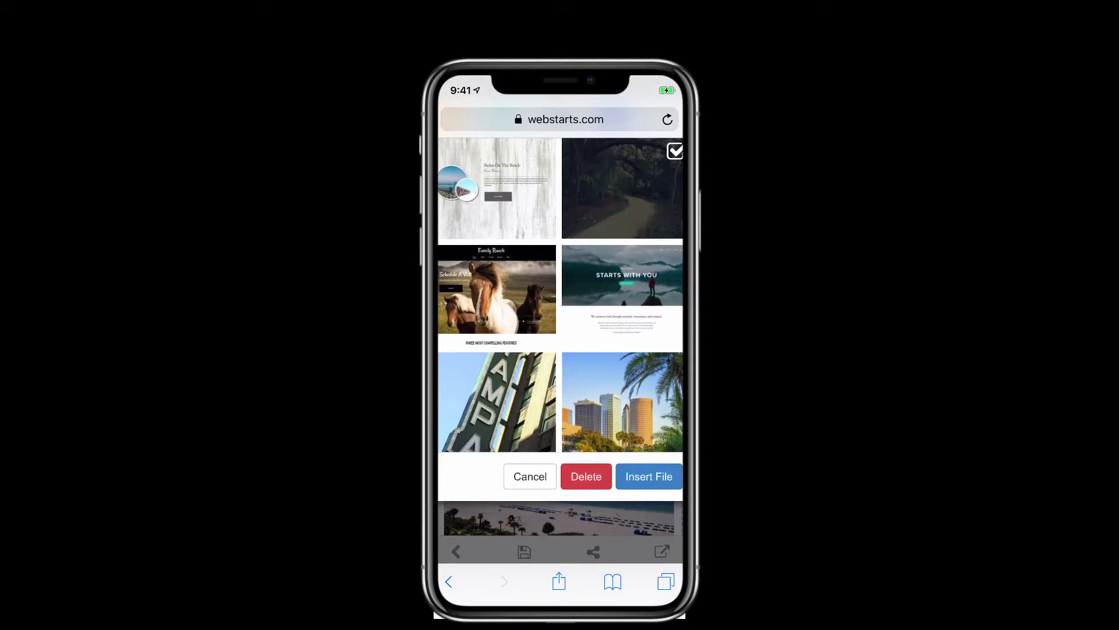
left_click(650, 475)
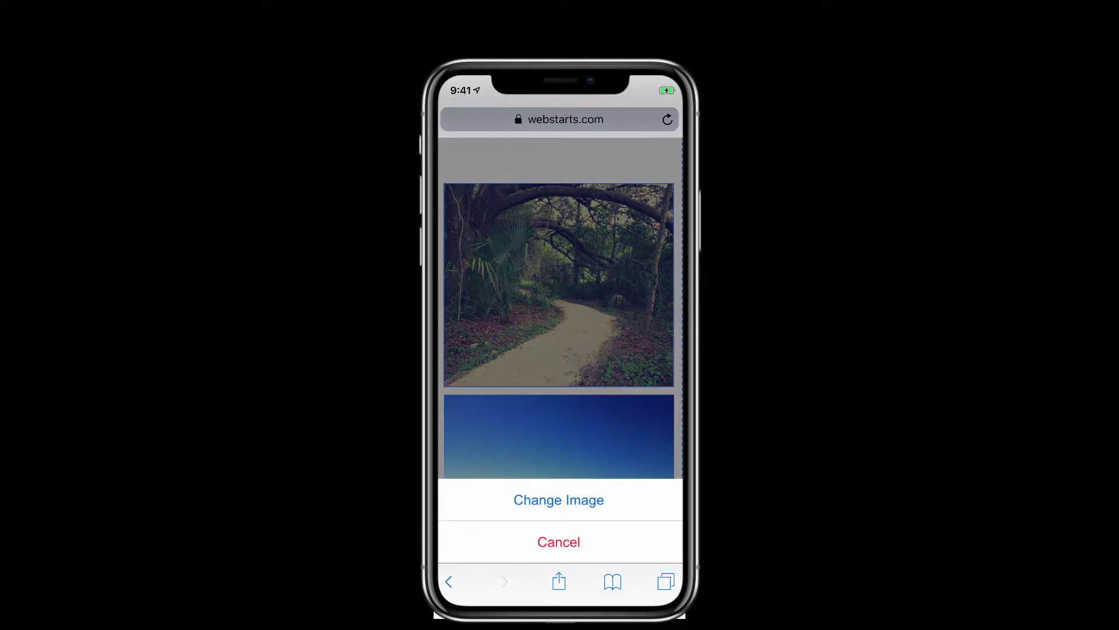
left_click(559, 500)
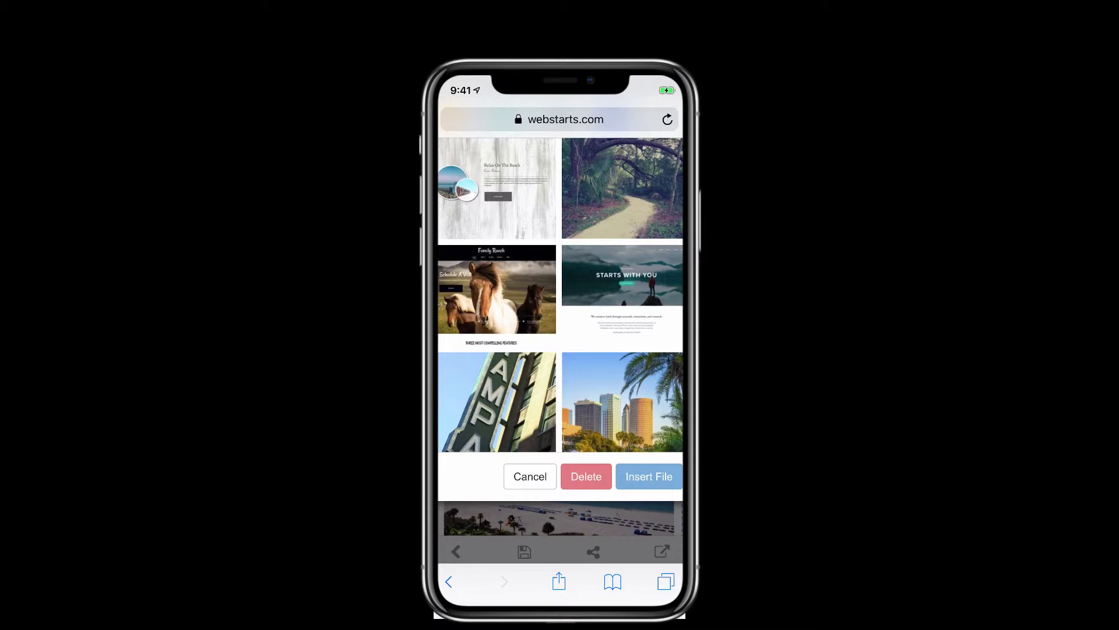
left_click(530, 475)
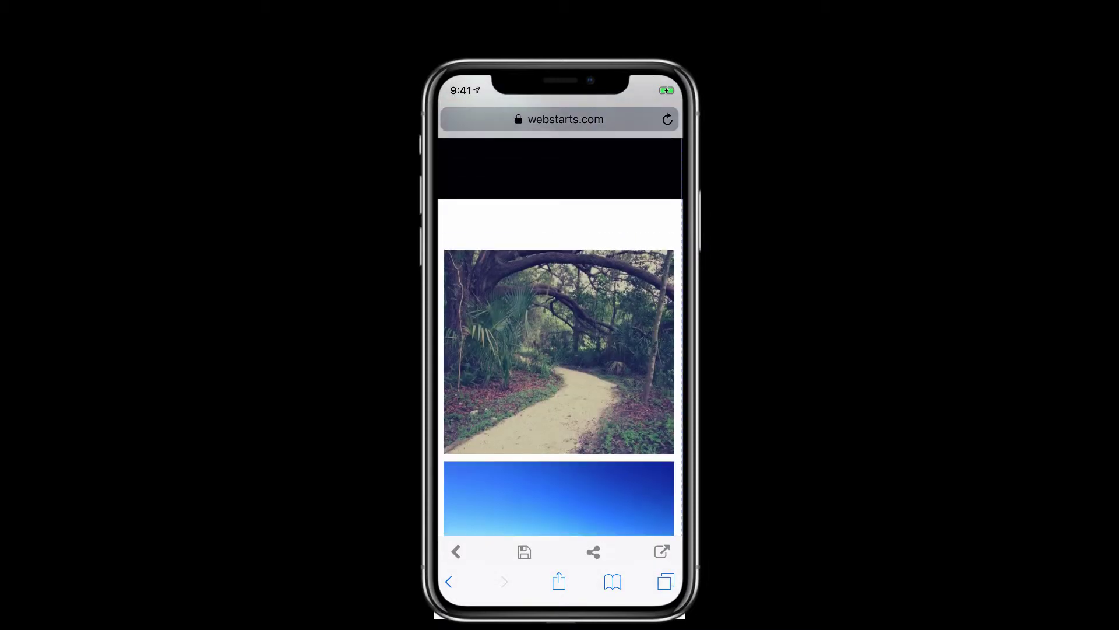
left_click(559, 359)
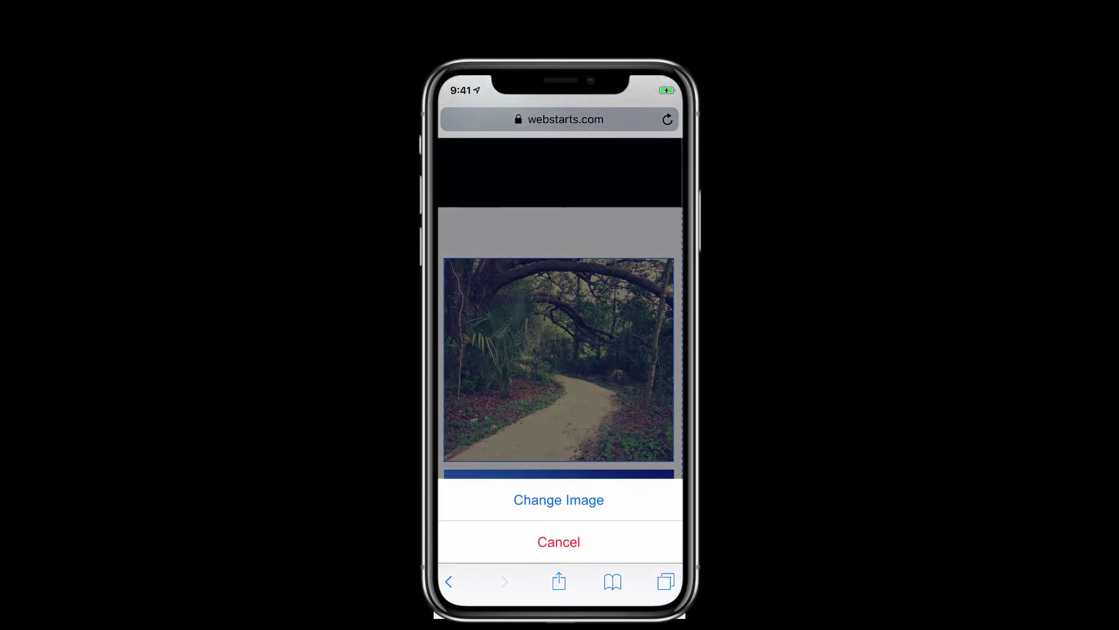
left_click(559, 500)
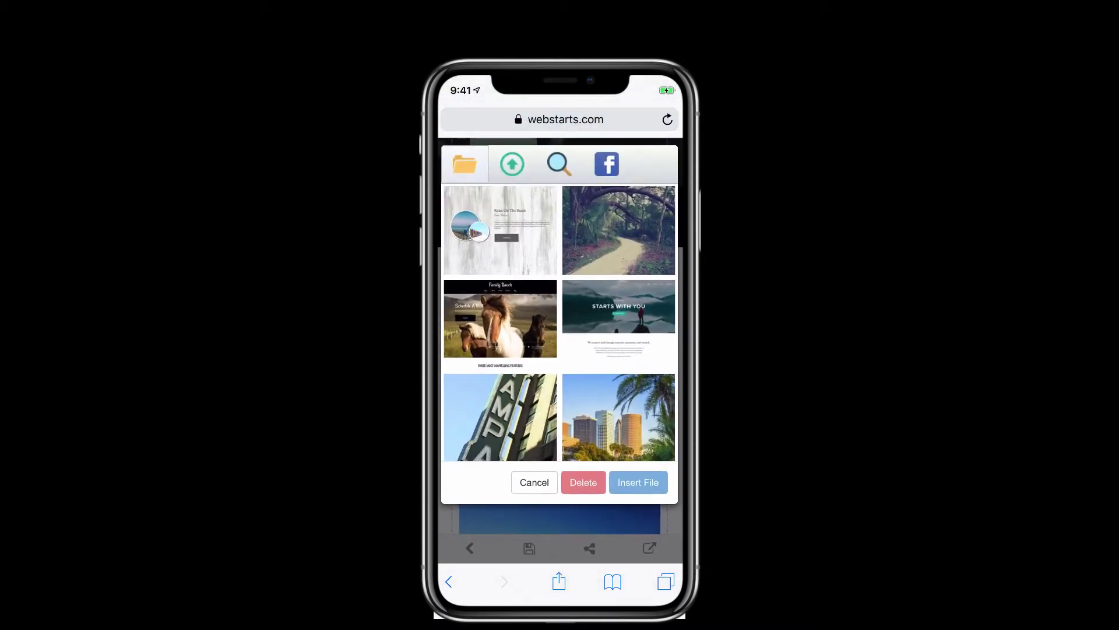
left_click(512, 163)
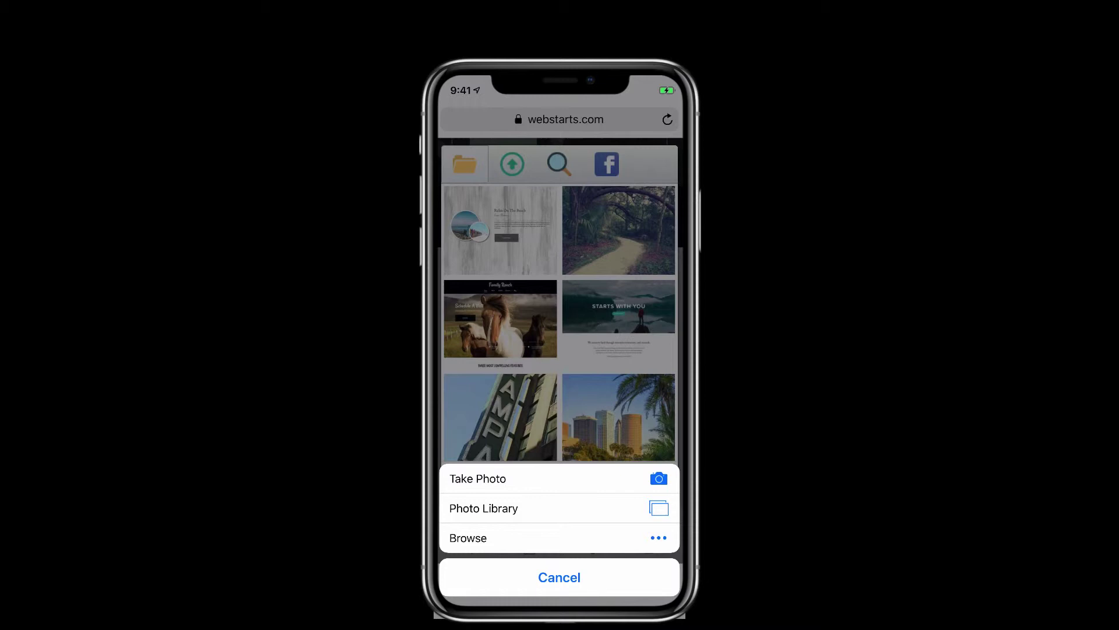
left_click(559, 577)
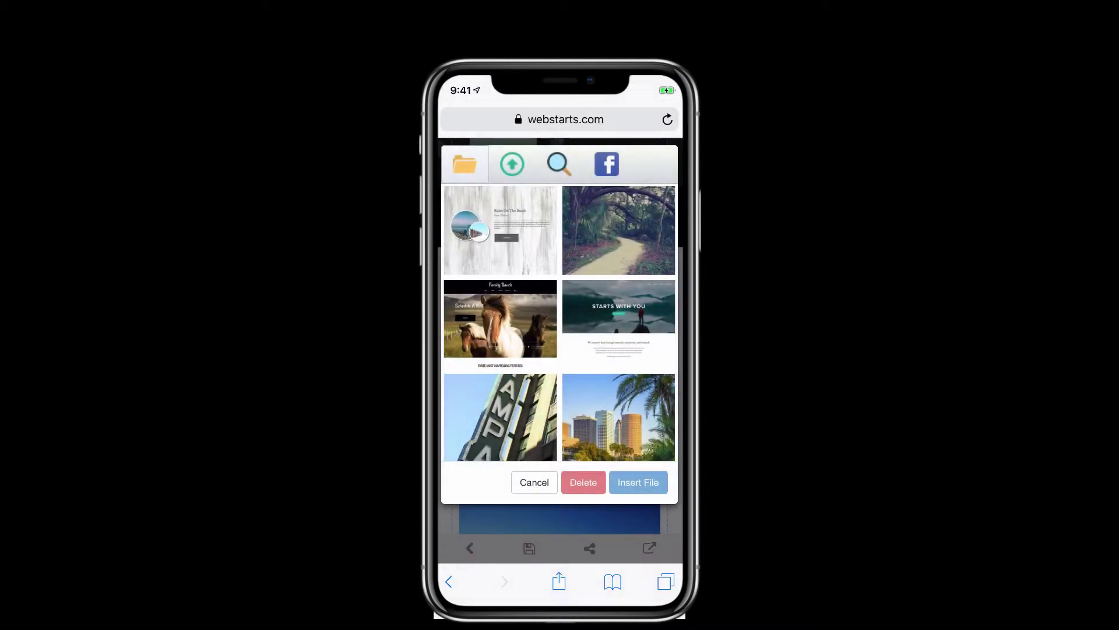
left_click(534, 481)
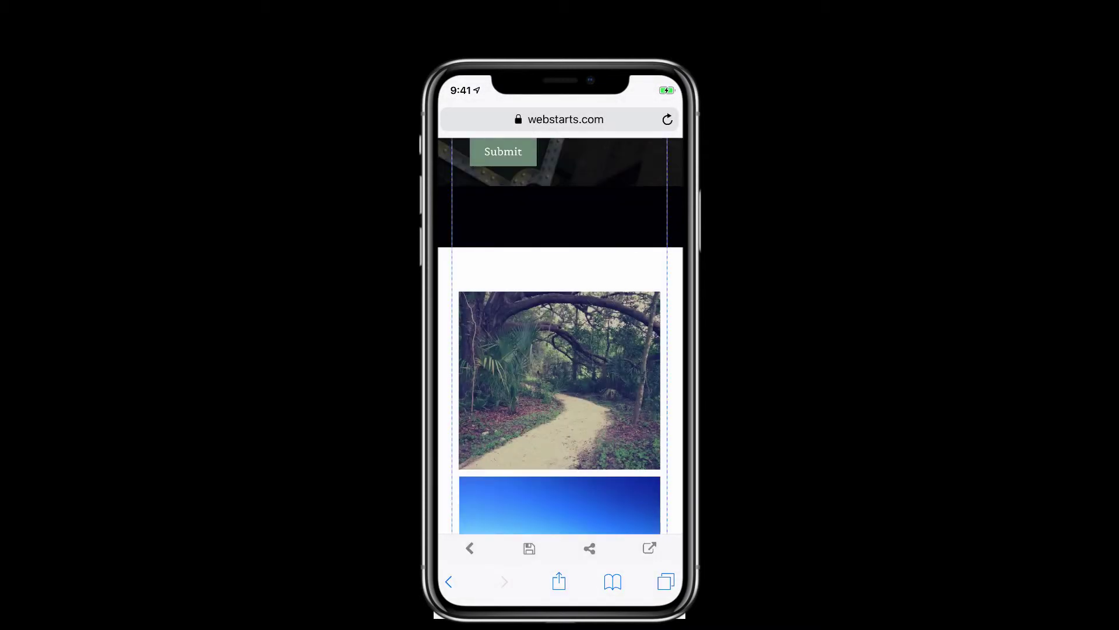
scroll(560, 350, "up", 2)
scroll(560, 349, "up", 5)
scroll(560, 350, "up", 3)
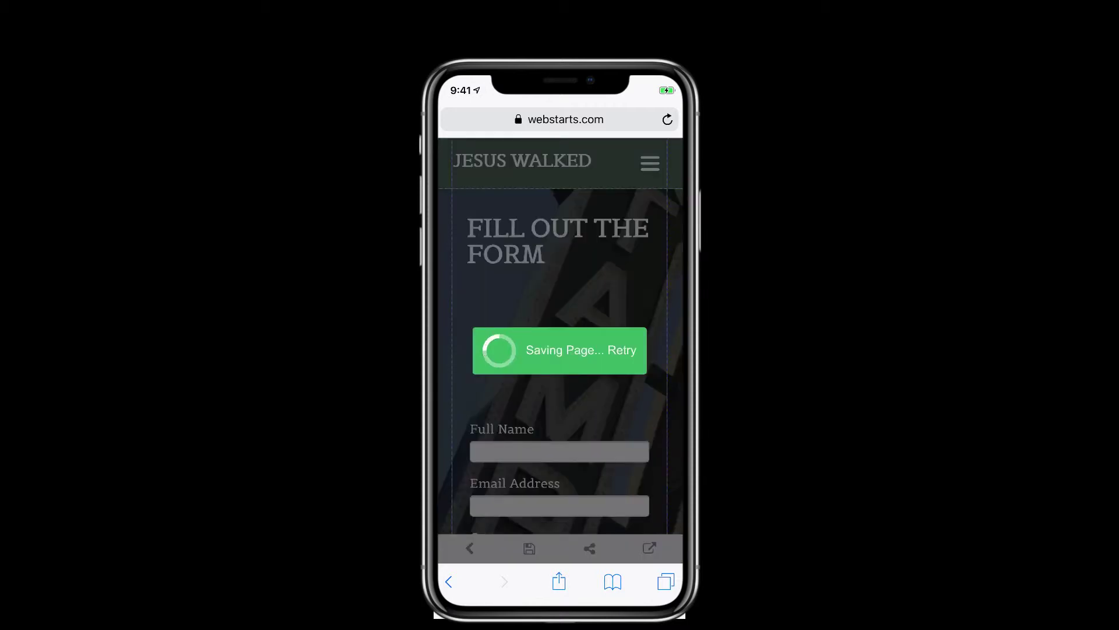
Dismiss the share prompt that appears after saving the page.
left_click(637, 495)
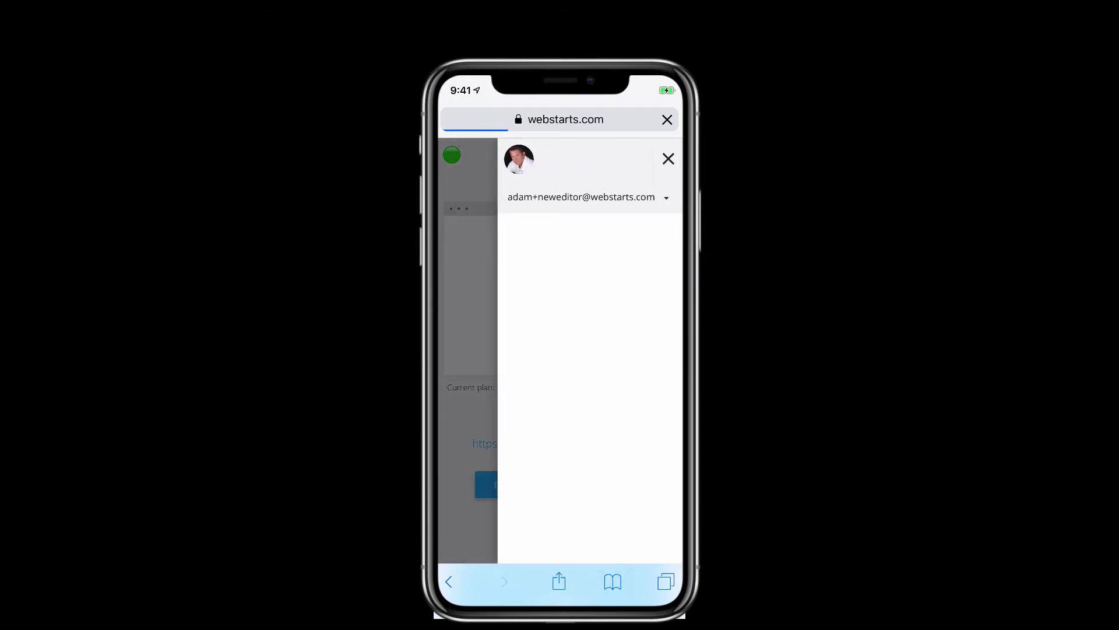
scroll(560, 350, "down", 5)
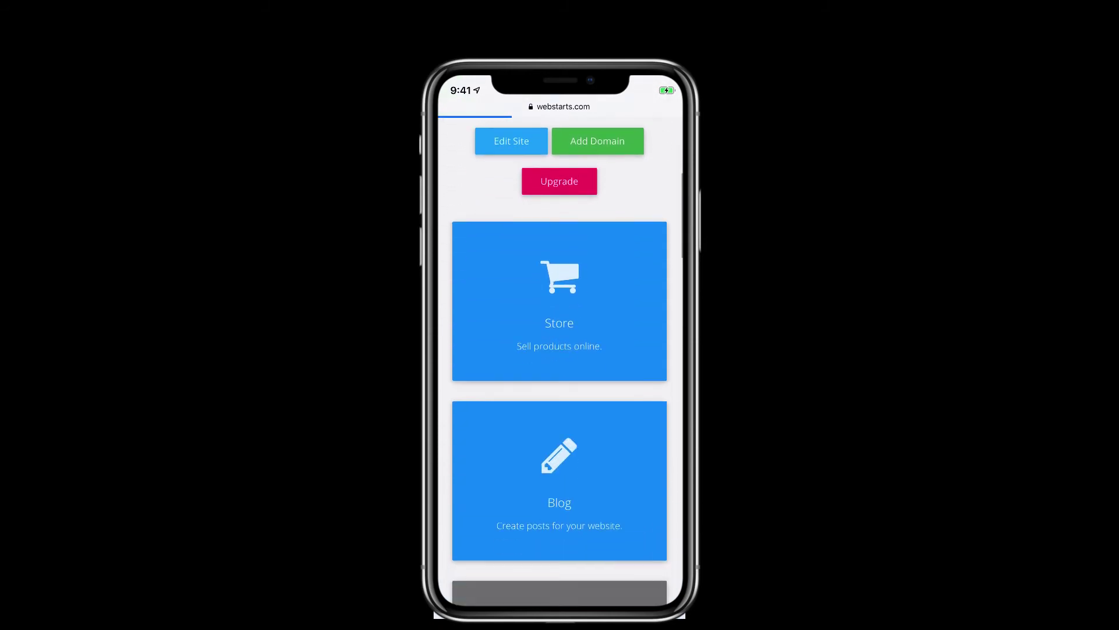
scroll(560, 361, "down", 2)
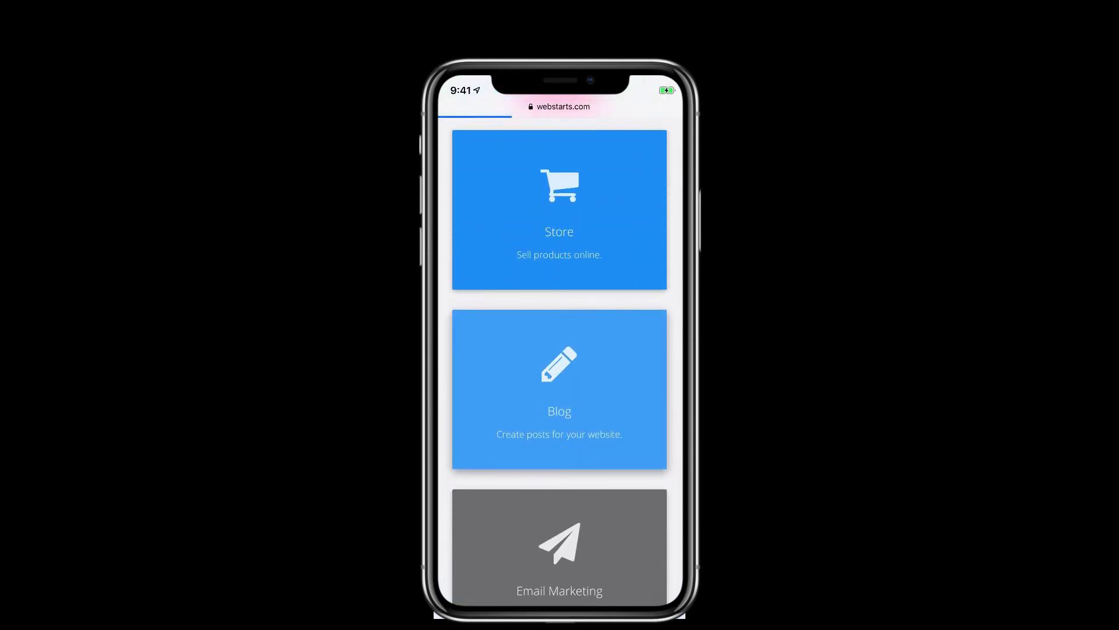
scroll(559, 350, "up", 1)
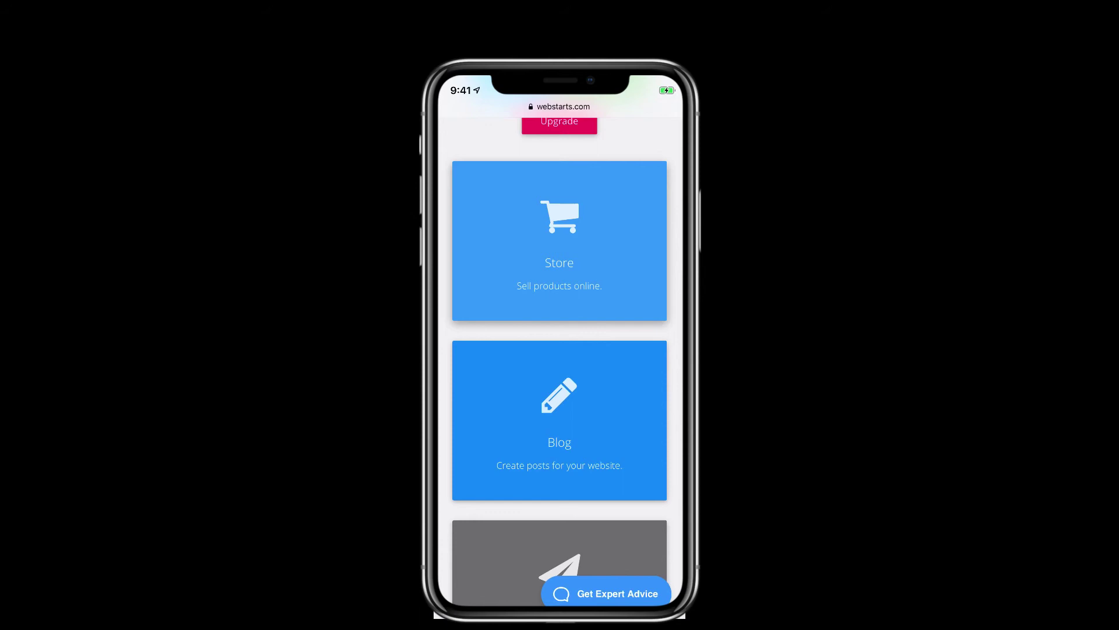
scroll(560, 350, "down", 1)
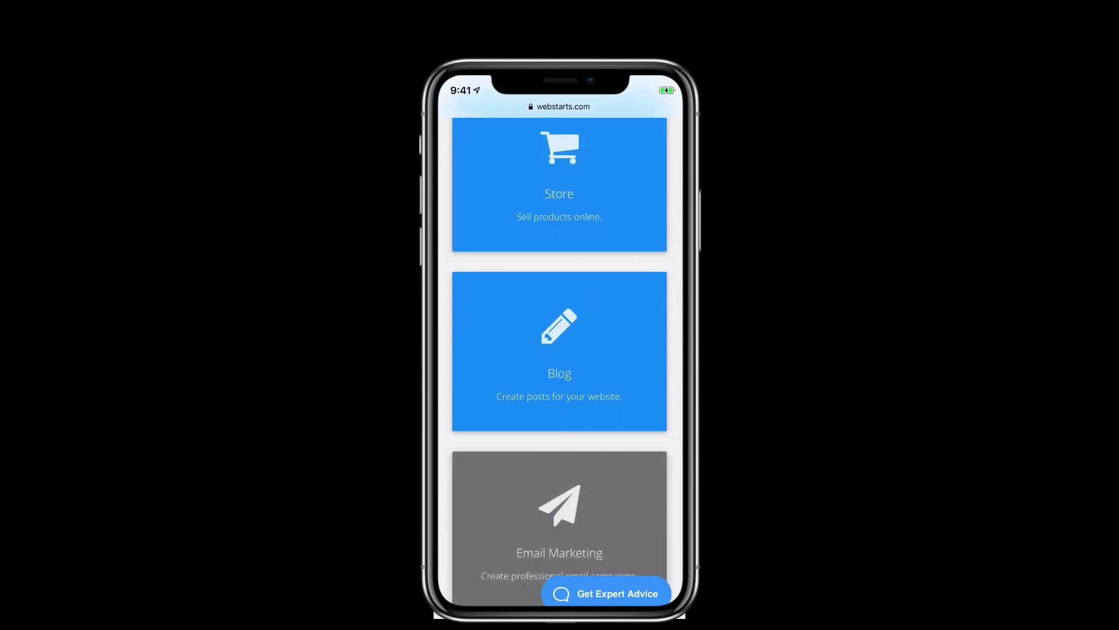
left_click(637, 370)
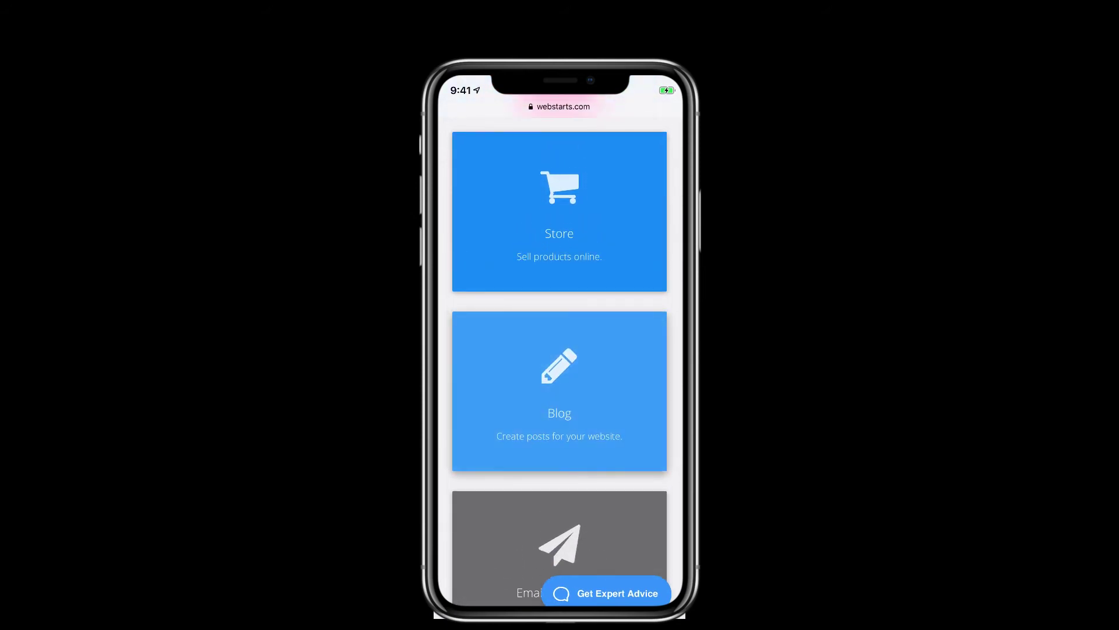
scroll(559, 351, "down", 5)
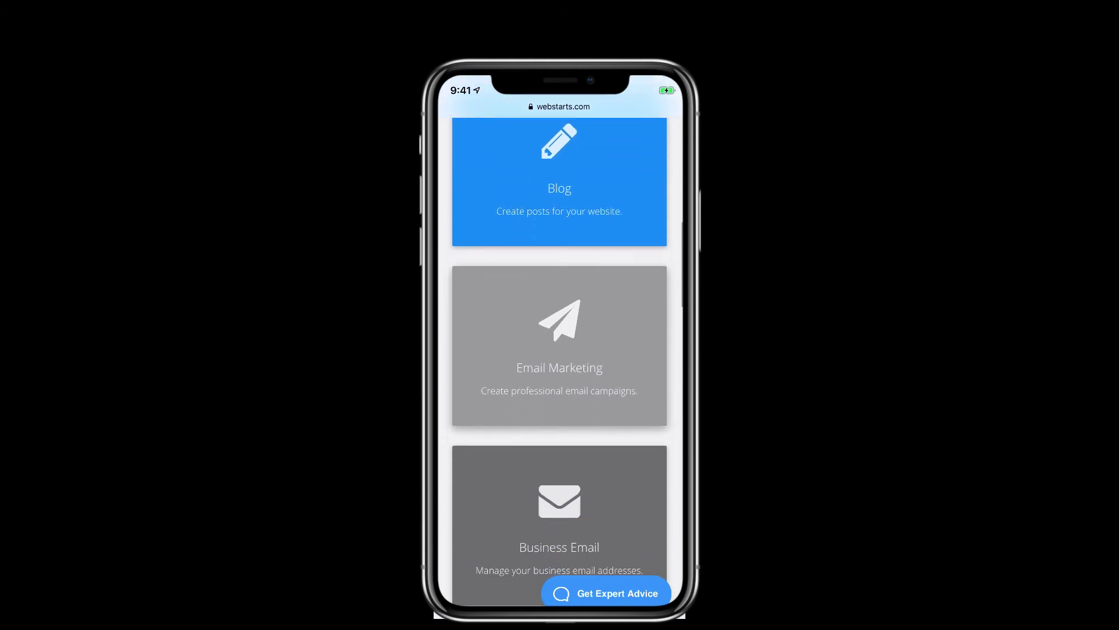